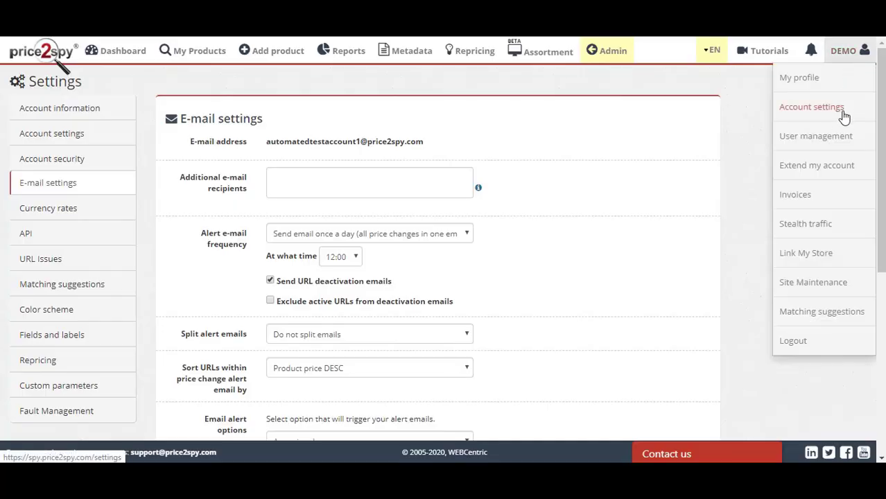
# On the E-mail settings page, enter a test e-mail address as an additional alert recipient.
pyautogui.click(64, 189)
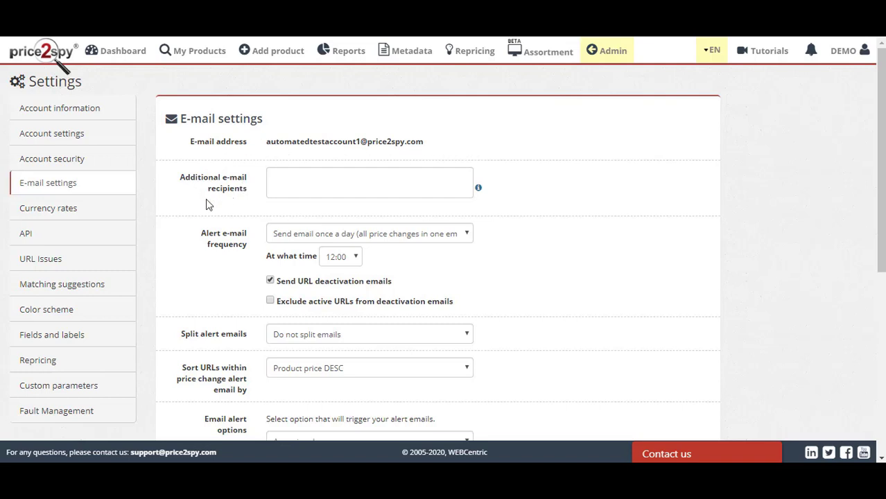
pyautogui.click(292, 180)
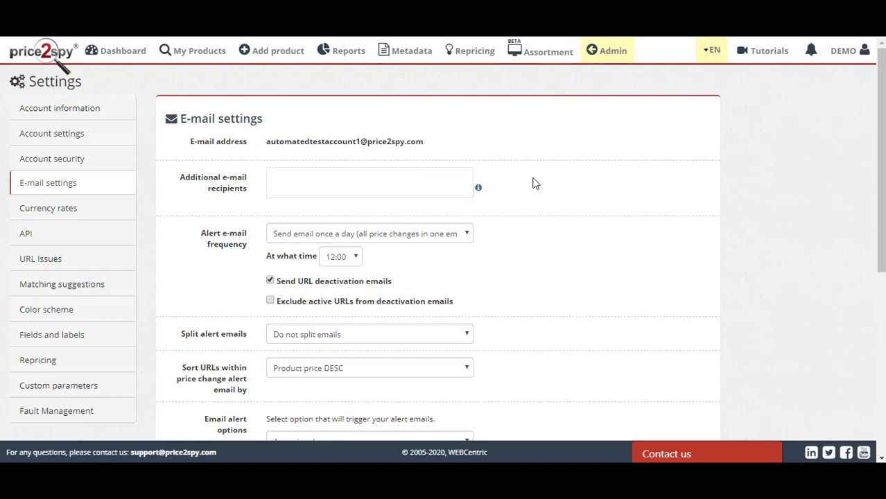
pyautogui.write('test@test.com')
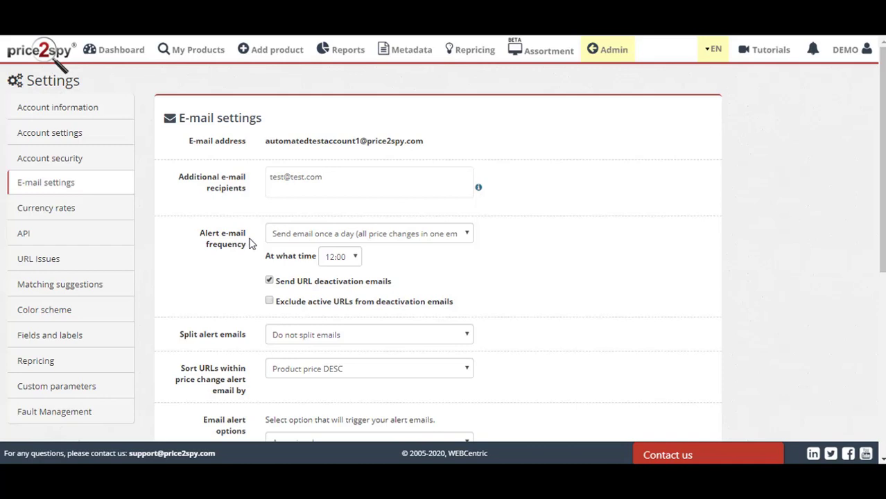
# Review the alert frequency choices, keeping once a day, and view the daily sending-time list.
pyautogui.click(468, 236)
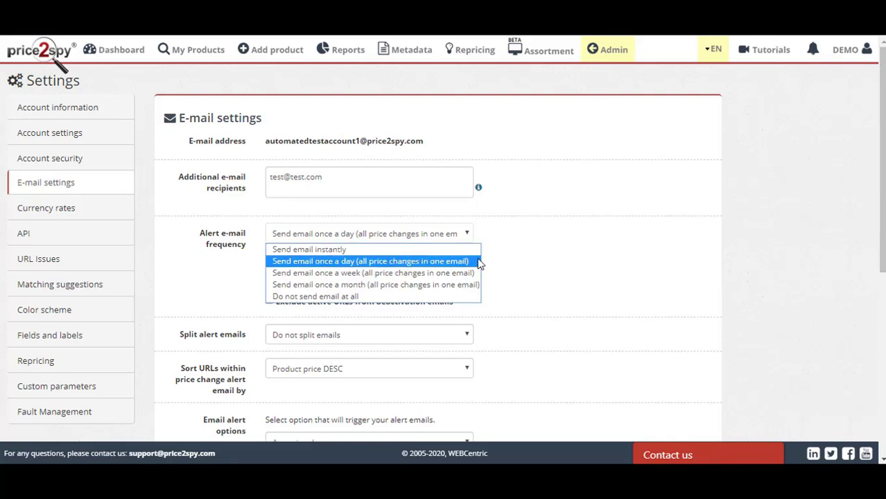
pyautogui.click(479, 262)
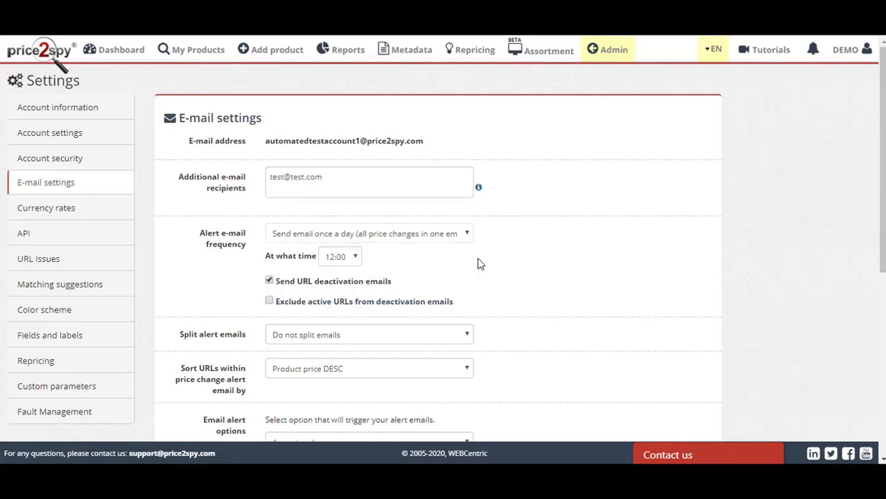
pyautogui.scroll(-2, 478, 262)
pyautogui.click(352, 127)
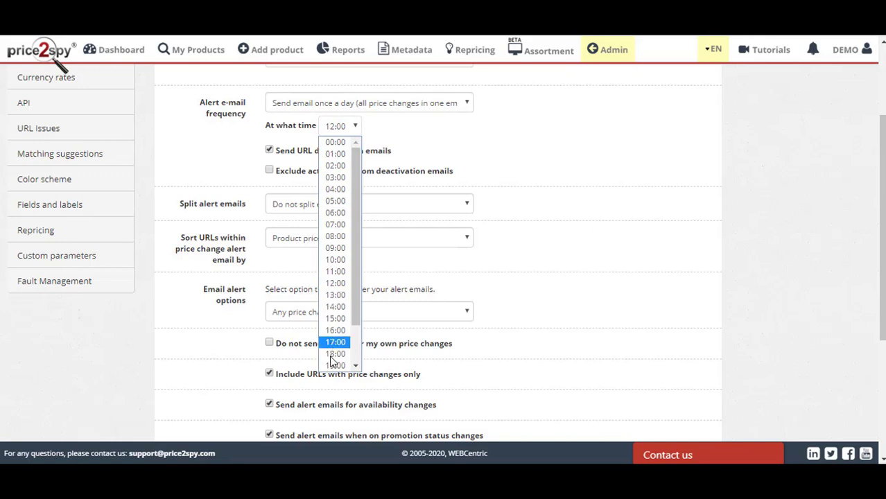
pyautogui.scroll(-2, 358, 367)
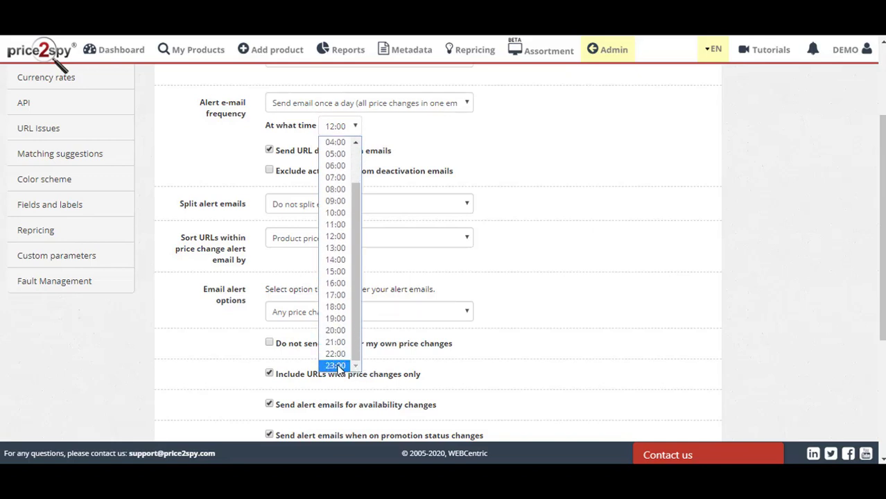
# Set alert e-mail frequency to 'Do not send email at all' and open the most recent price changes report.
pyautogui.click(467, 104)
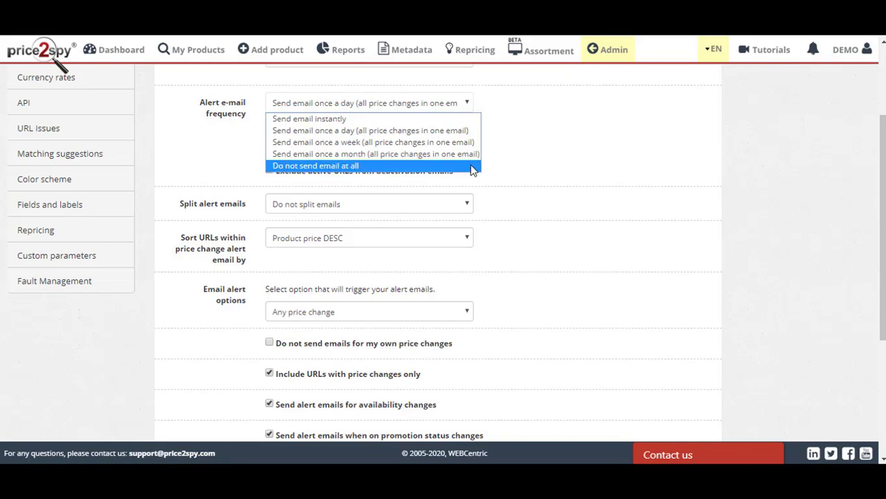
pyautogui.click(470, 167)
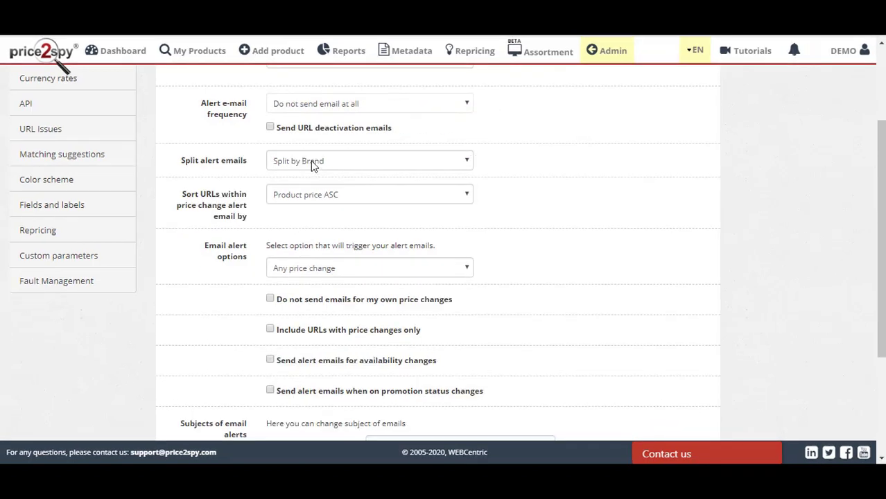
pyautogui.moveTo(132, 59)
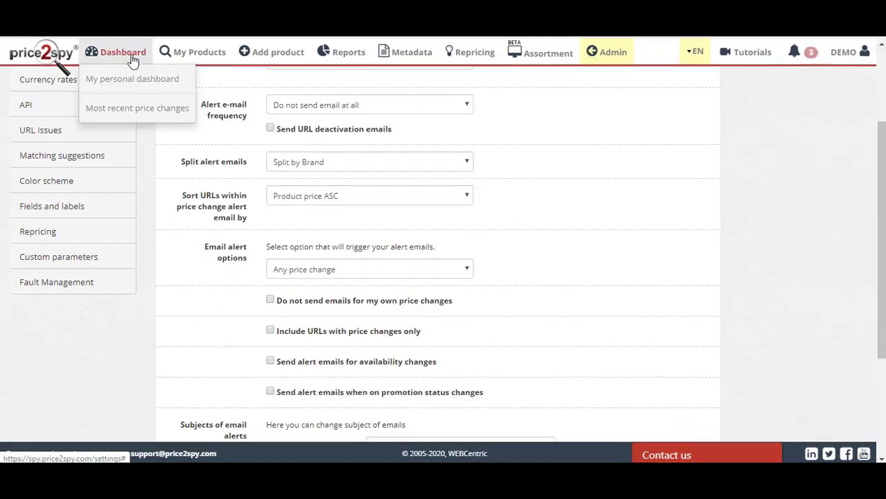
pyautogui.click(133, 109)
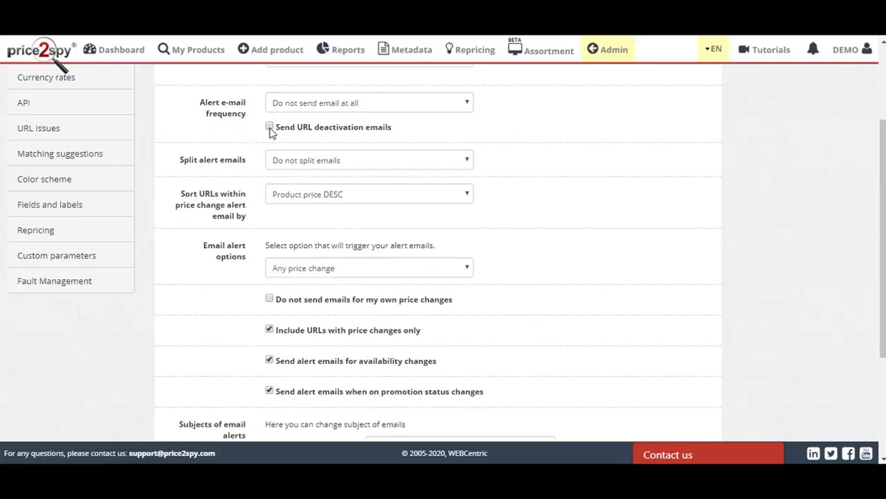
pyautogui.click(270, 128)
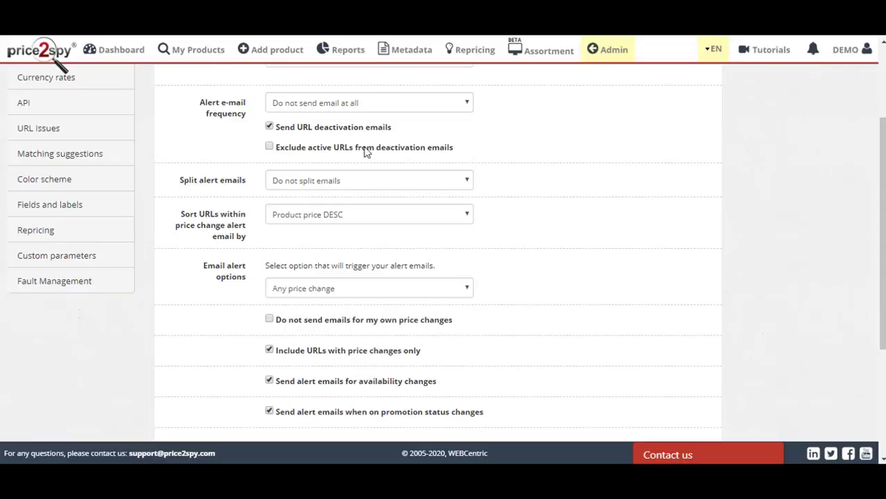
pyautogui.click(269, 148)
pyautogui.click(269, 127)
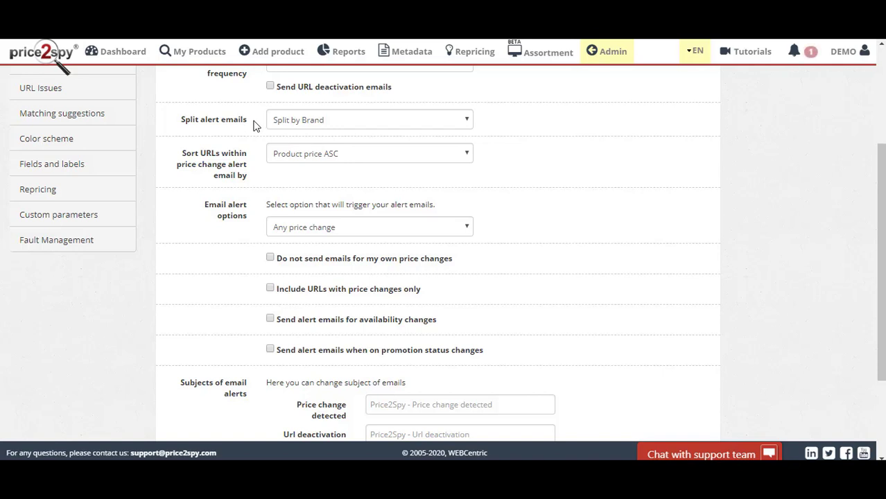
# Split alert e-mails by Brand and save the e-mail settings.
pyautogui.click(462, 122)
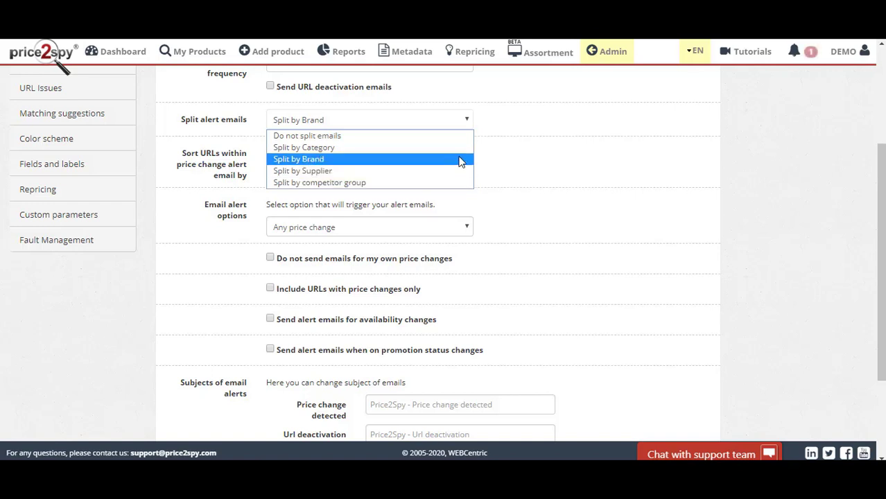
pyautogui.click(461, 161)
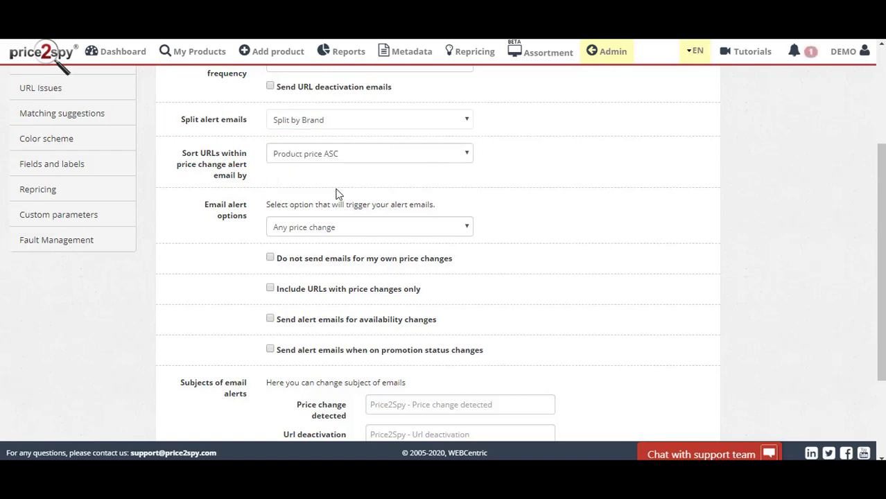
pyautogui.scroll(-3, 239, 212)
pyautogui.click(188, 396)
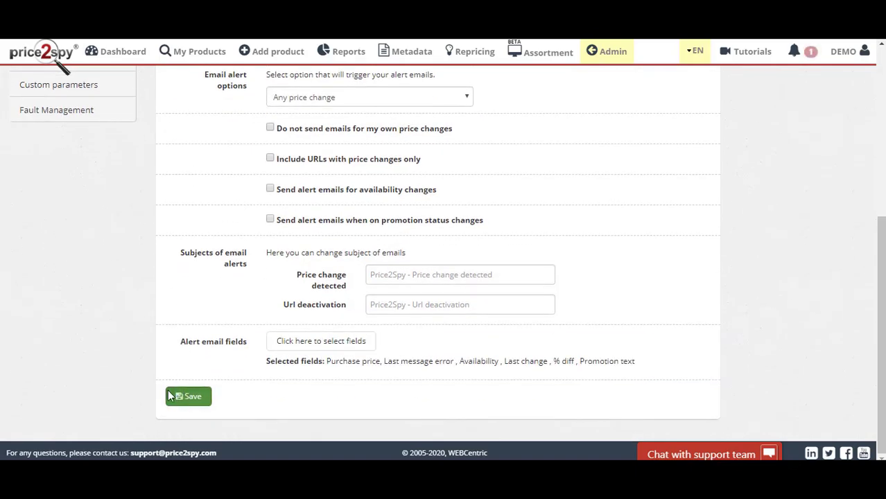
pyautogui.scroll(3, 277, 347)
pyautogui.scroll(3, 293, 331)
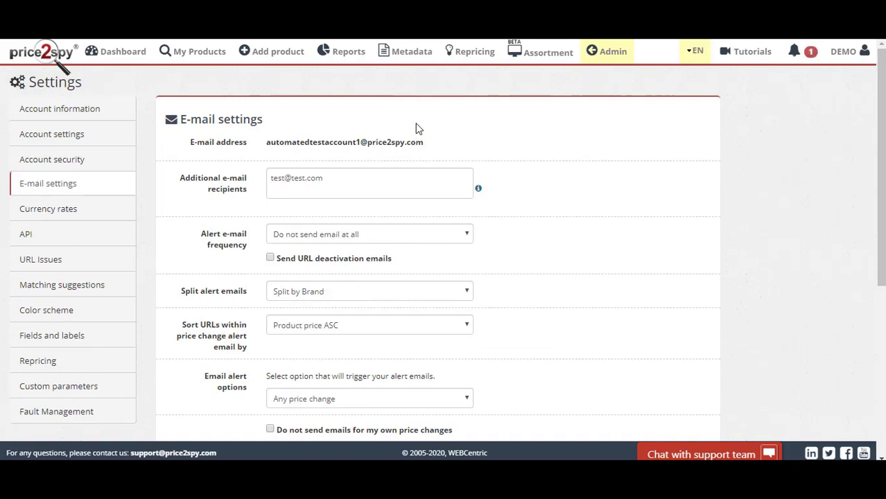
# Give the Casio brand under Metadata > Brand a test e-mail address as its alert recipient.
pyautogui.click(428, 61)
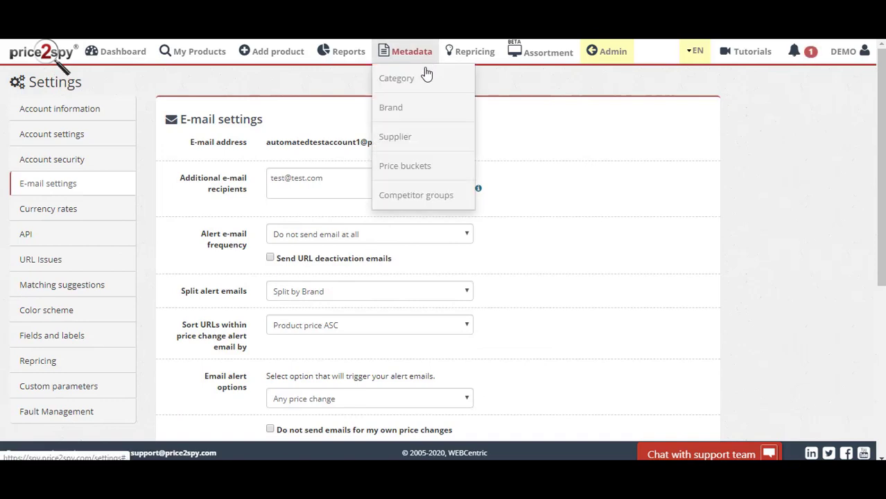
pyautogui.click(415, 113)
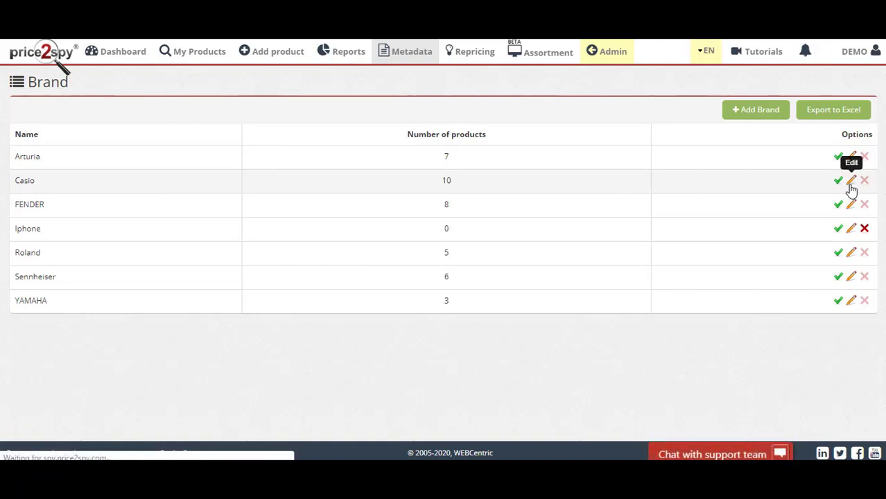
pyautogui.click(850, 183)
pyautogui.write('test@')
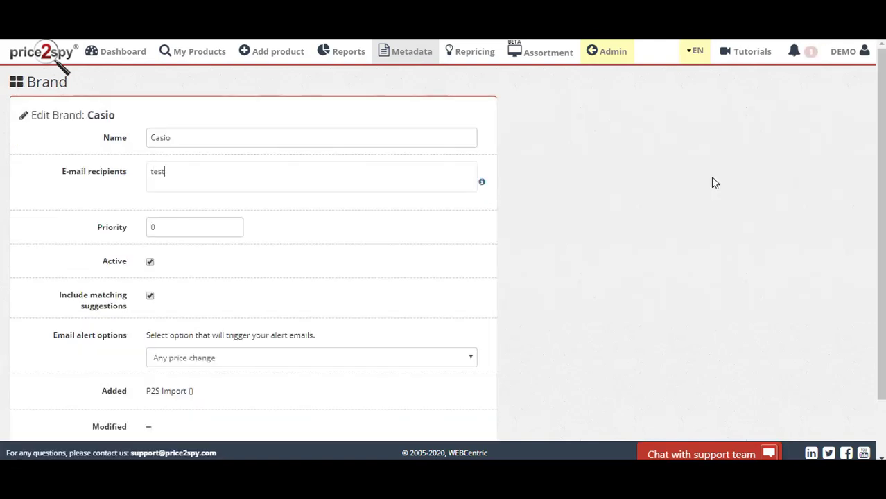
pyautogui.write('test.com')
pyautogui.scroll(-1, 350, 239)
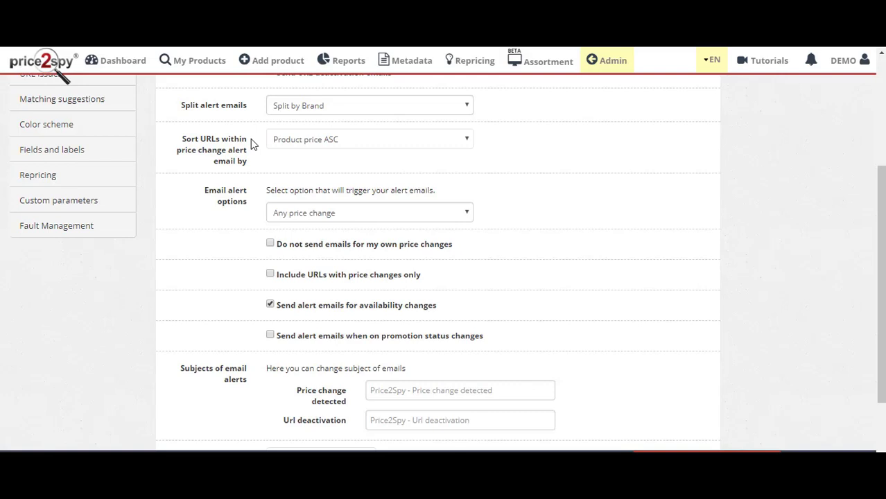
# Sort URLs in price change alert e-mails by Product date last change DESC.
pyautogui.click(468, 141)
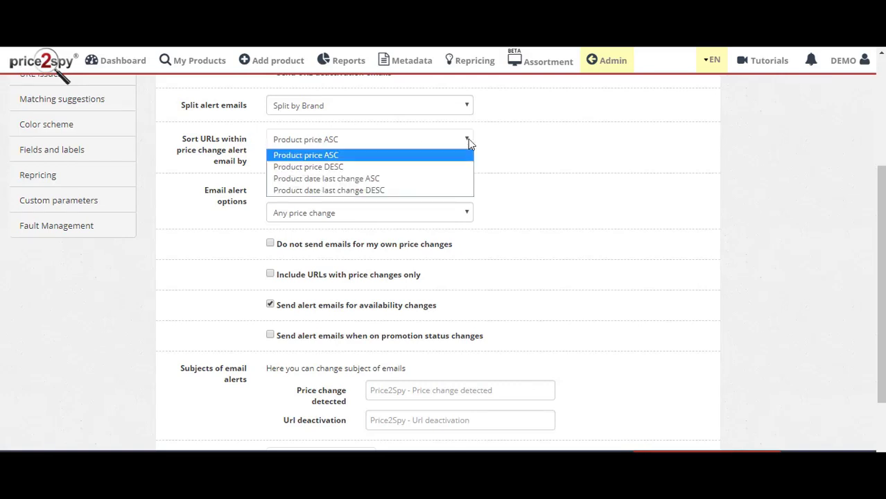
pyautogui.click(467, 190)
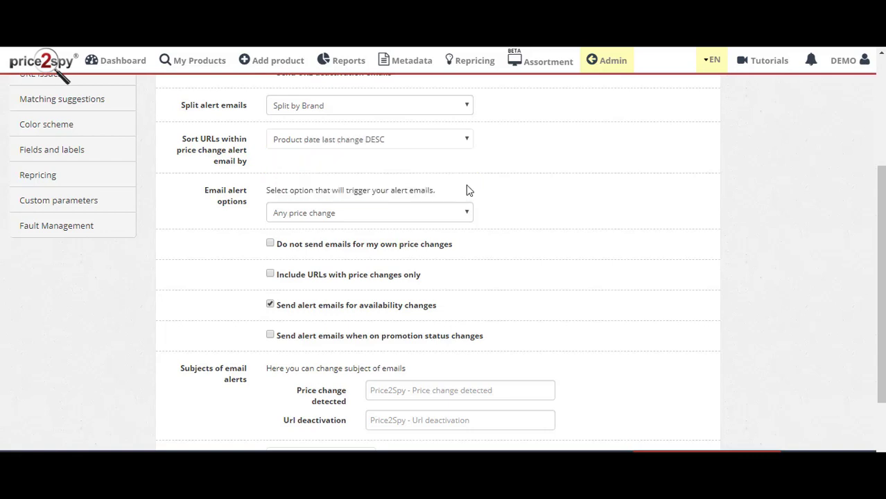
pyautogui.scroll(-1, 246, 135)
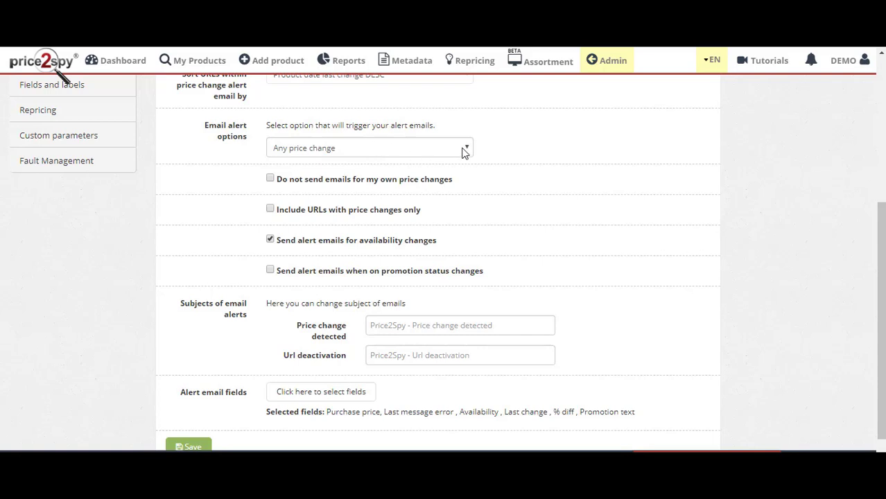
# Keep 'Any price change' as the alert trigger and stop alerts about your own price changes.
pyautogui.click(464, 151)
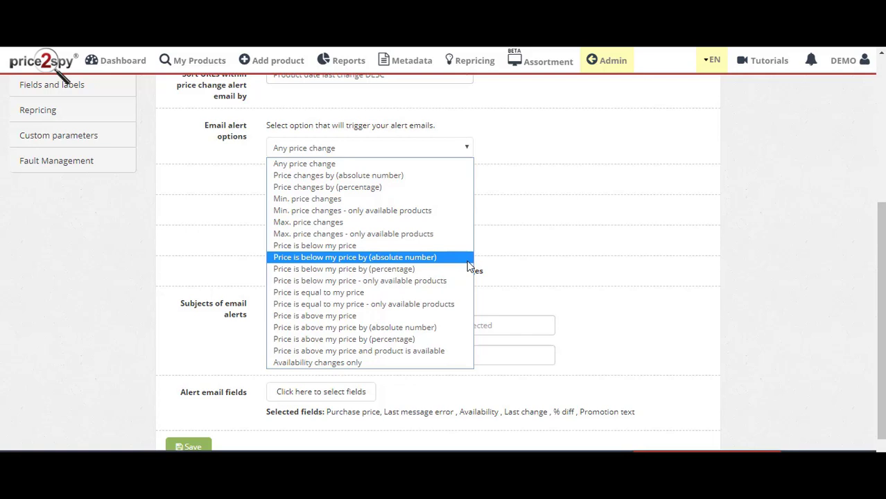
pyautogui.click(496, 259)
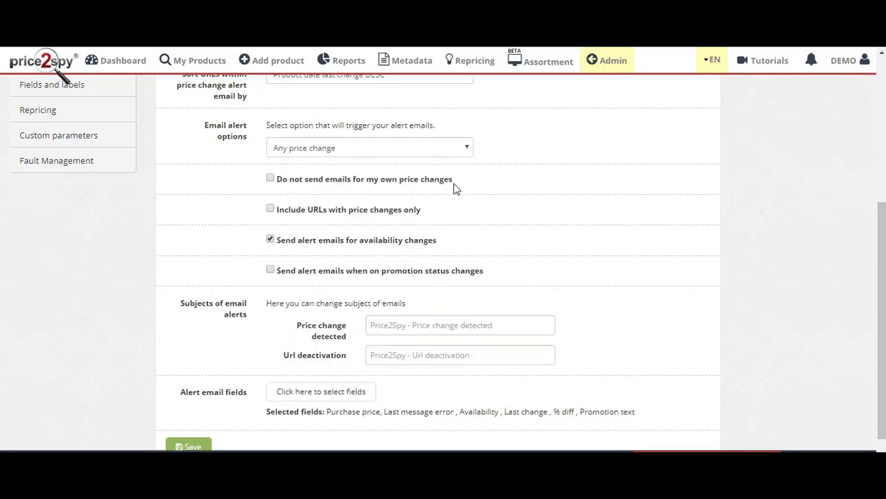
pyautogui.click(270, 179)
# Turn off availability-change alerts and set subjects 'Your subject' (price change) and 'Your subject 2' (URL deactivation).
pyautogui.click(270, 240)
pyautogui.scroll(-1, 251, 315)
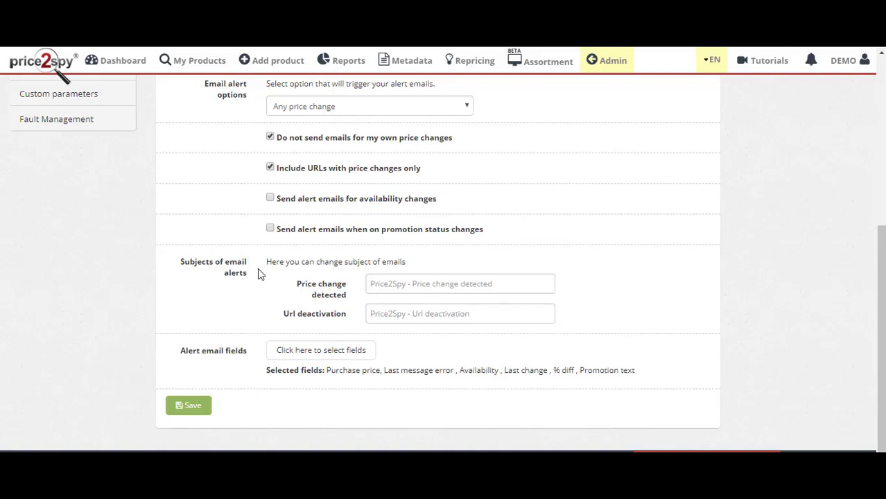
pyautogui.click(415, 284)
pyautogui.write('Your subject')
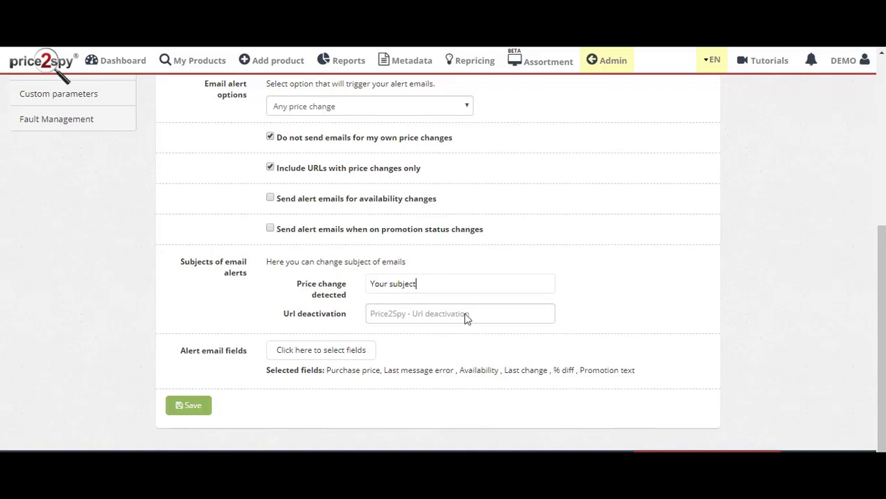
pyautogui.click(467, 315)
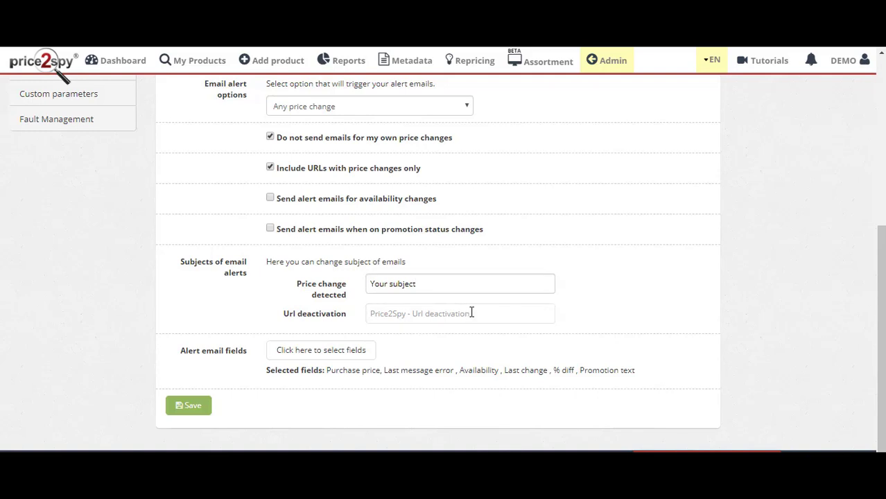
pyautogui.write('Your subject 2')
pyautogui.click(442, 339)
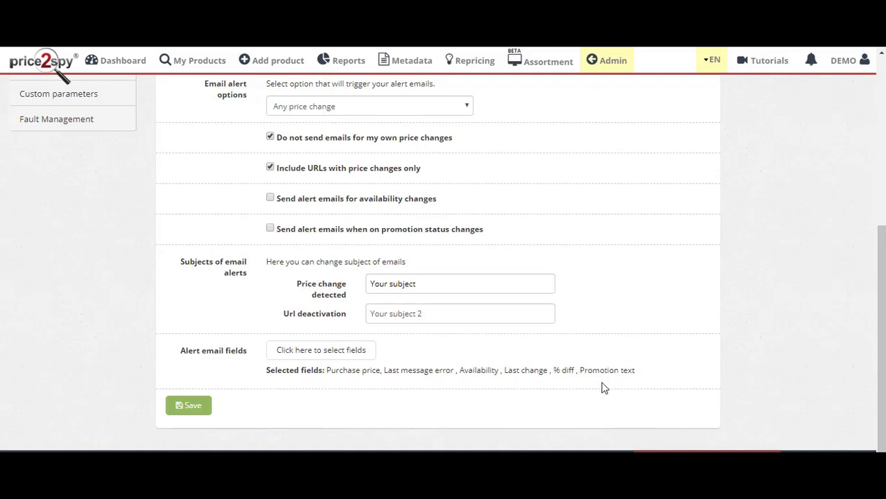
# Add Internal ID and Failed attempts to the alert e-mail fields, remove Promotion text, and confirm.
pyautogui.click(330, 355)
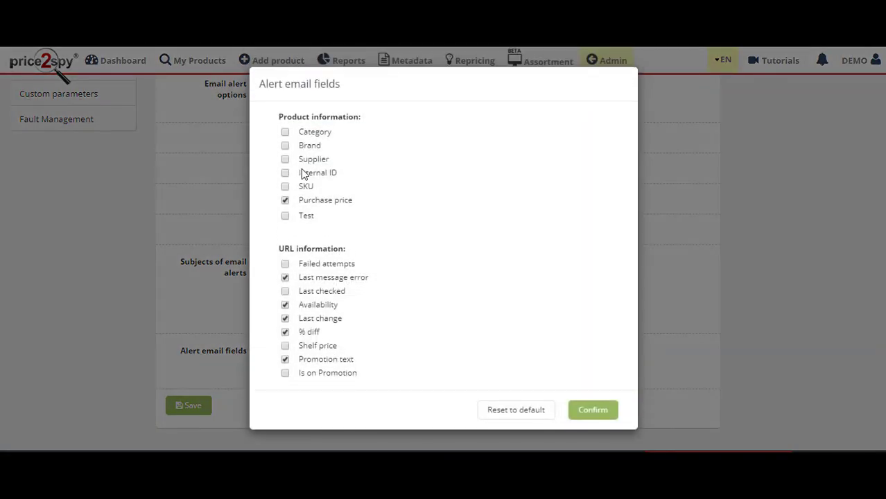
pyautogui.click(300, 174)
pyautogui.click(285, 359)
pyautogui.click(285, 265)
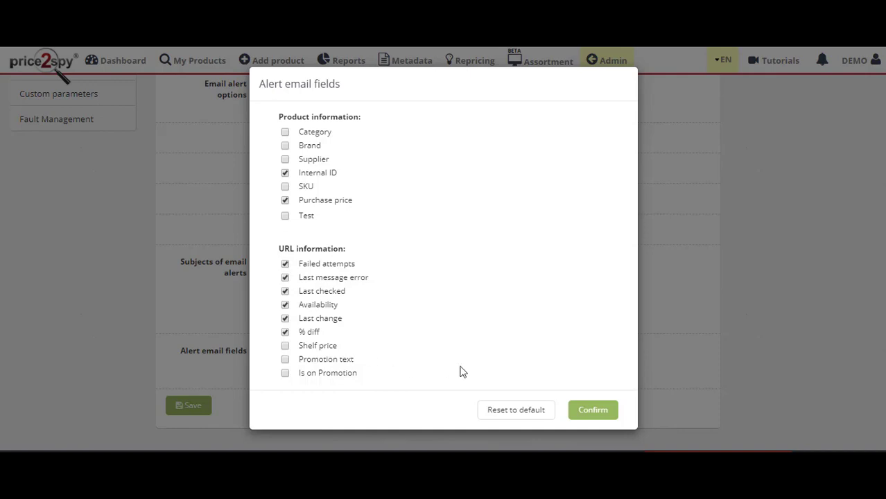
pyautogui.click(586, 410)
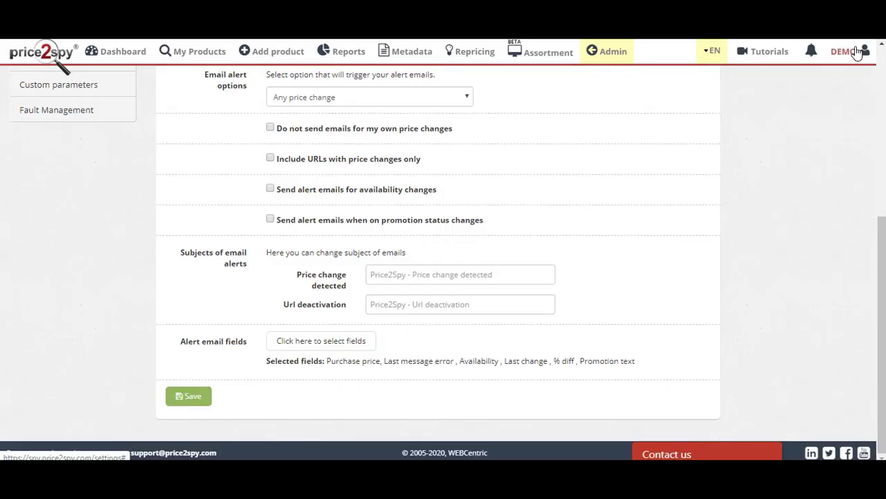
# In Site Maintenance, exclude the Gear 4 Music DE site (MyWebsite.com) from alert e-mails and save.
pyautogui.moveTo(854, 51)
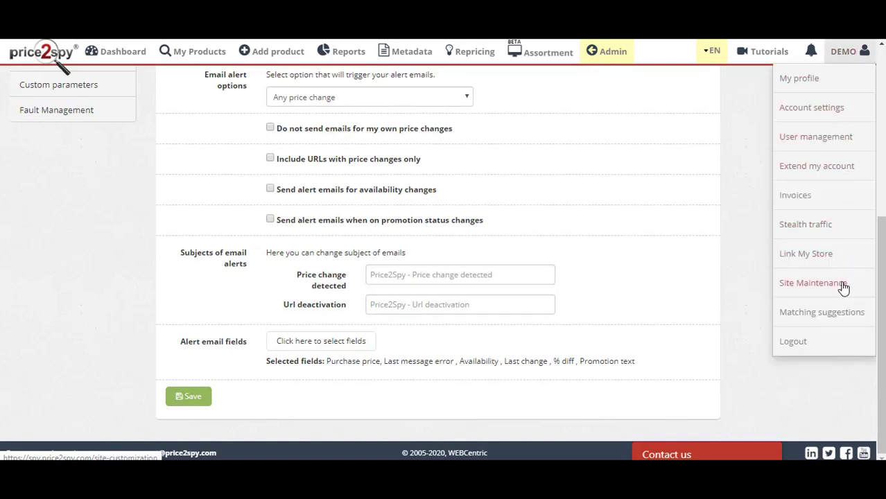
pyautogui.click(813, 283)
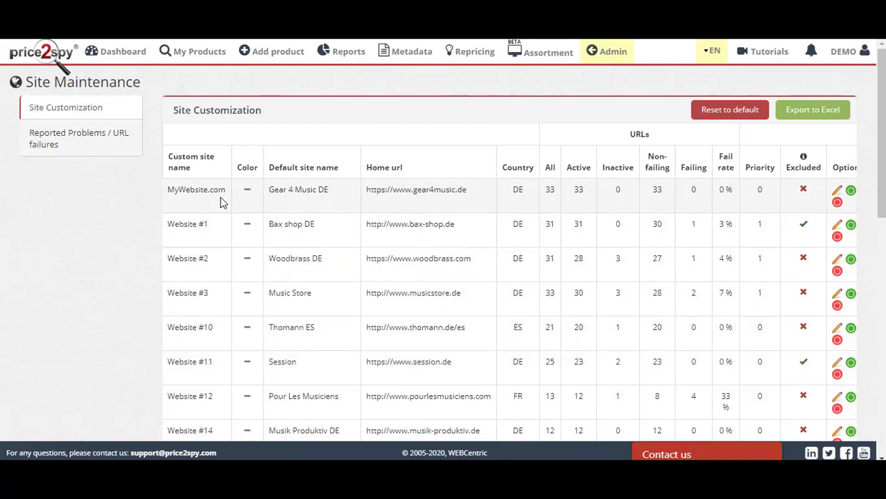
pyautogui.click(834, 194)
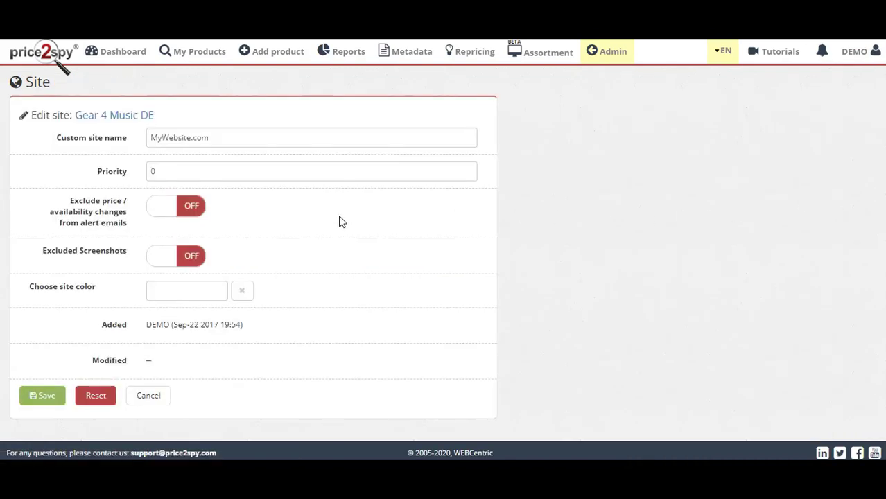
pyautogui.click(166, 211)
pyautogui.click(46, 397)
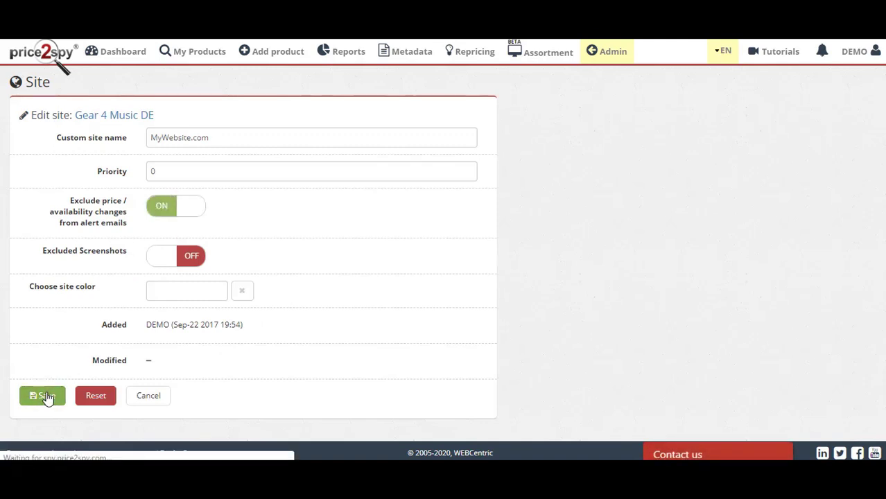